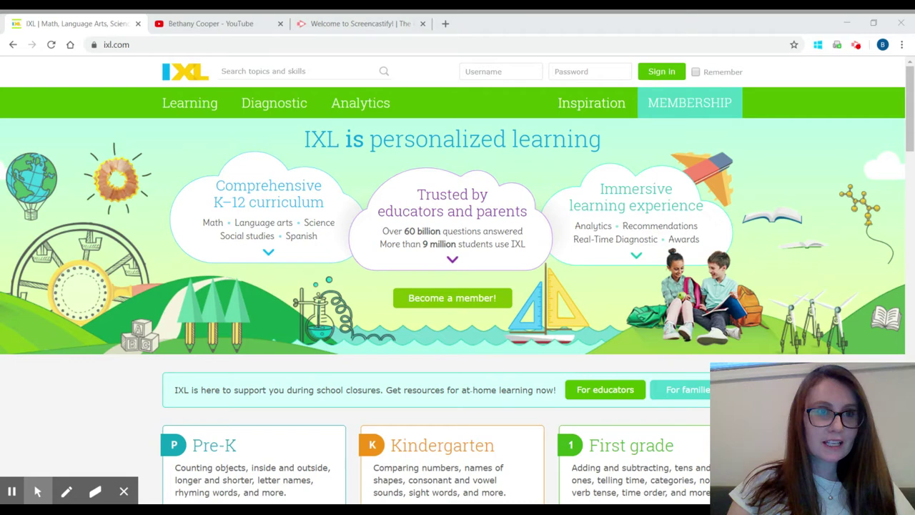
pyautogui.click(510, 71)
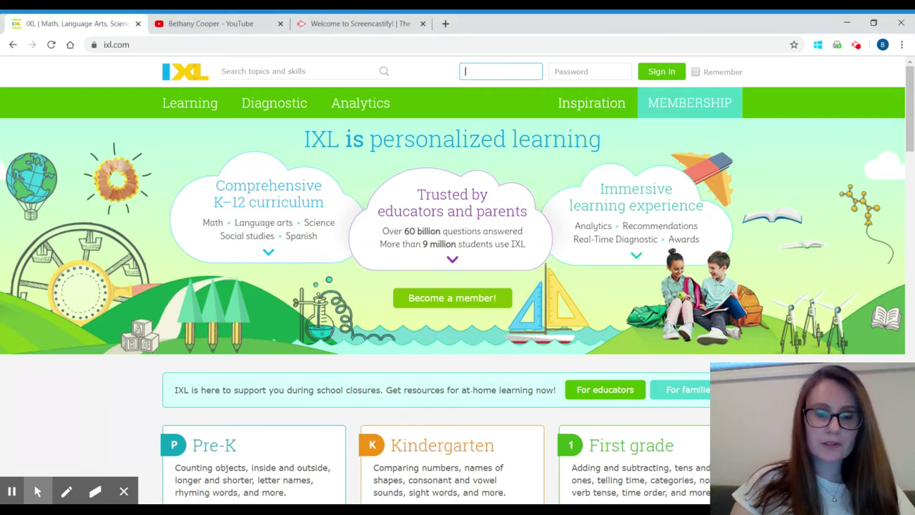
pyautogui.write('mighe')
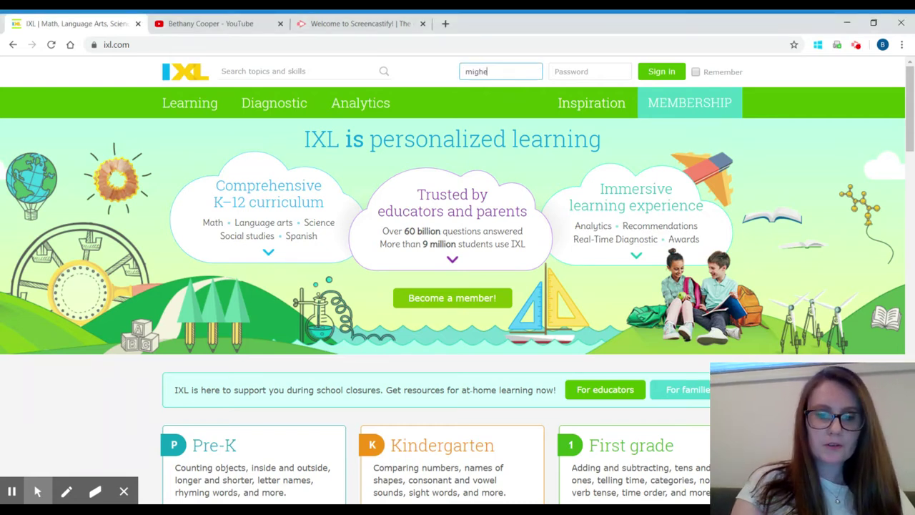
pyautogui.write('llms')
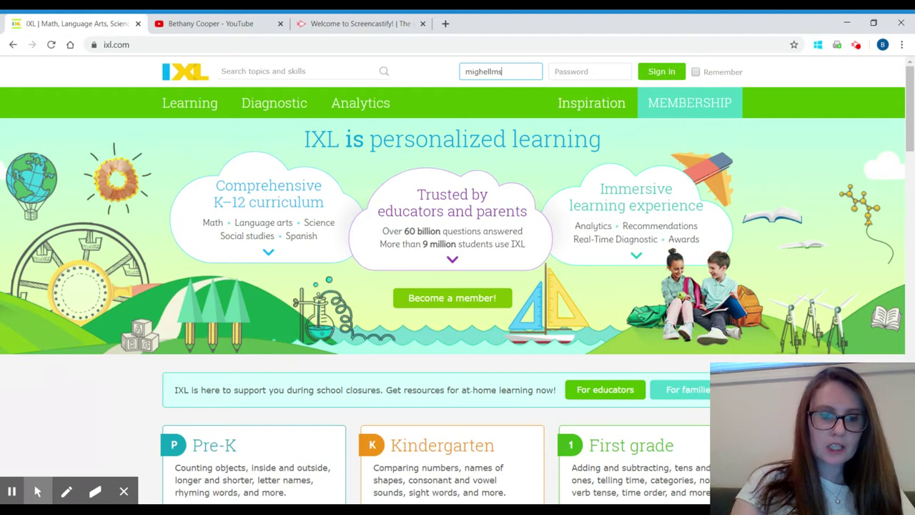
pyautogui.write('403')
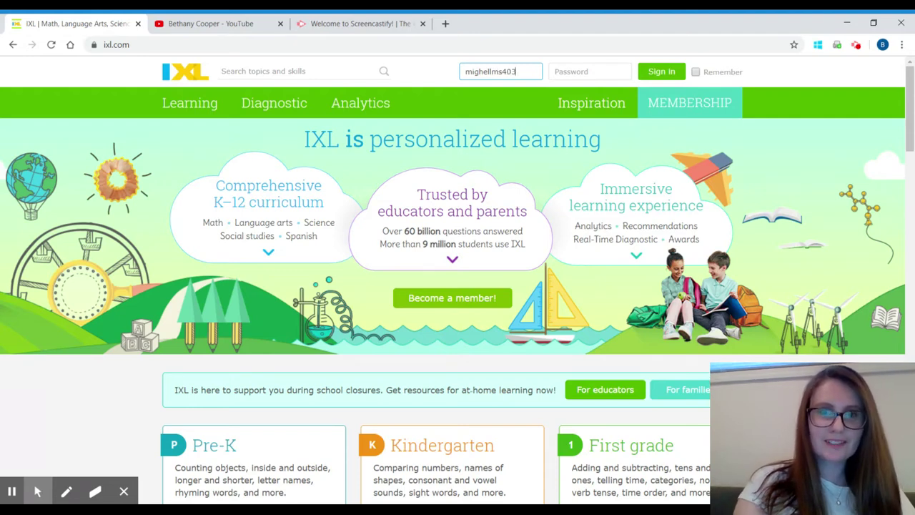
pyautogui.press('Tab')
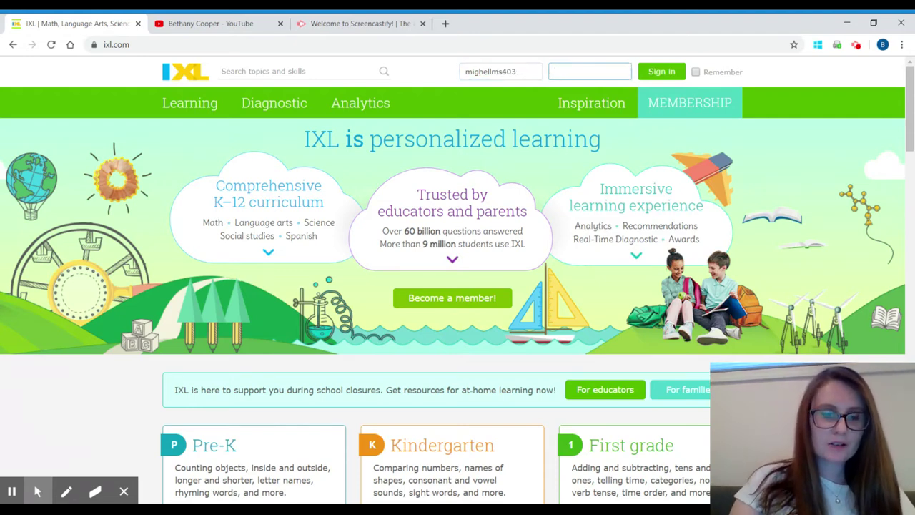
pyautogui.write('••')
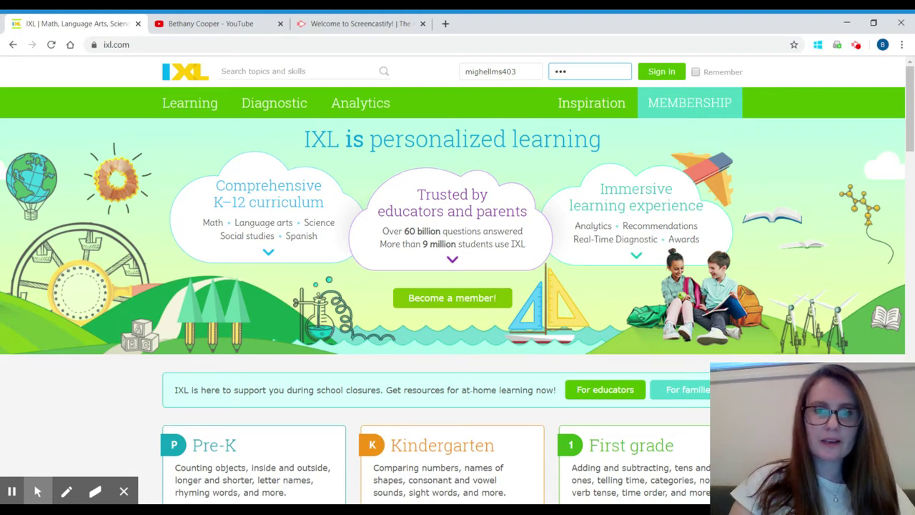
pyautogui.click(667, 74)
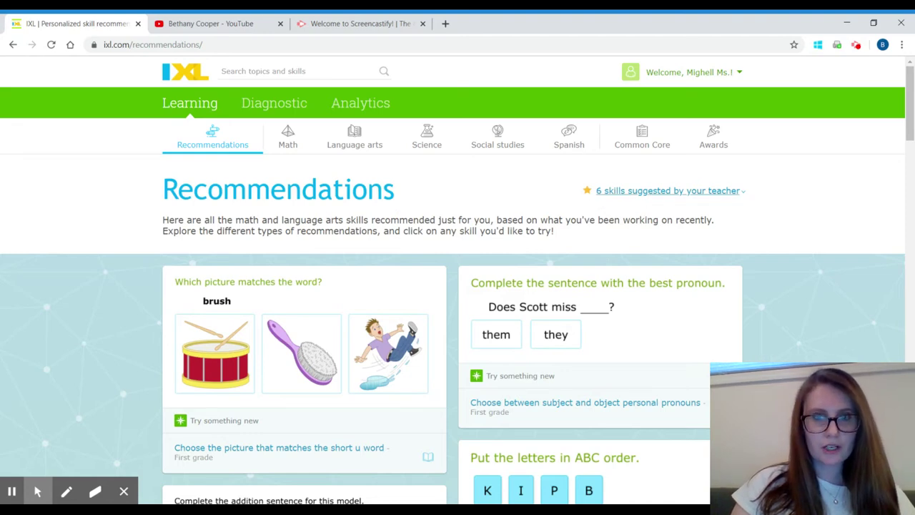
# - Expand the '6 skills suggested by your teacher' list on the Recommendations page
pyautogui.click(661, 197)
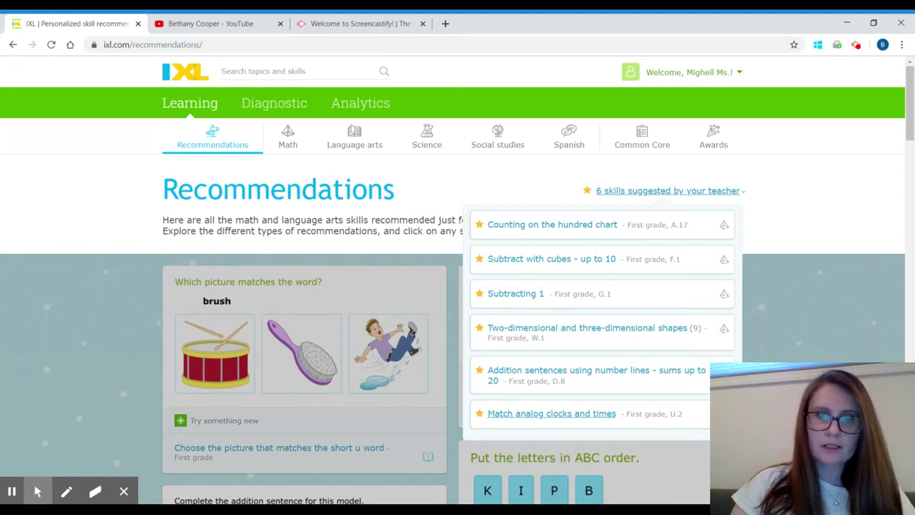
# - Open 'Subtract with cubes - up to 10' and submit 2 as the answer to 3 − 1
pyautogui.click(542, 270)
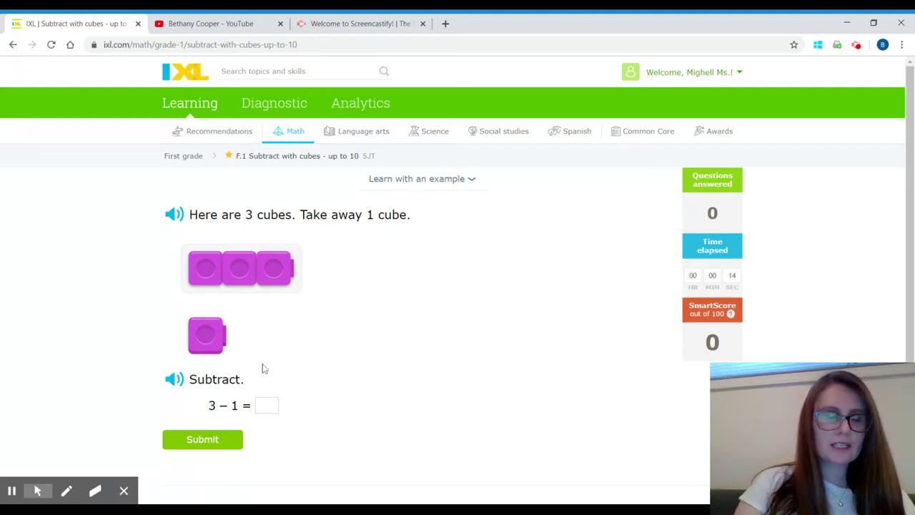
pyautogui.click(266, 405)
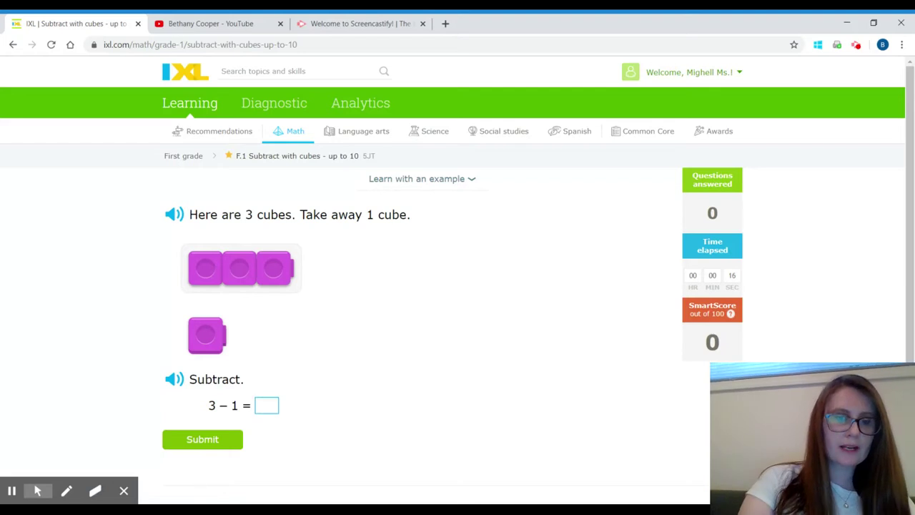
pyautogui.write('2')
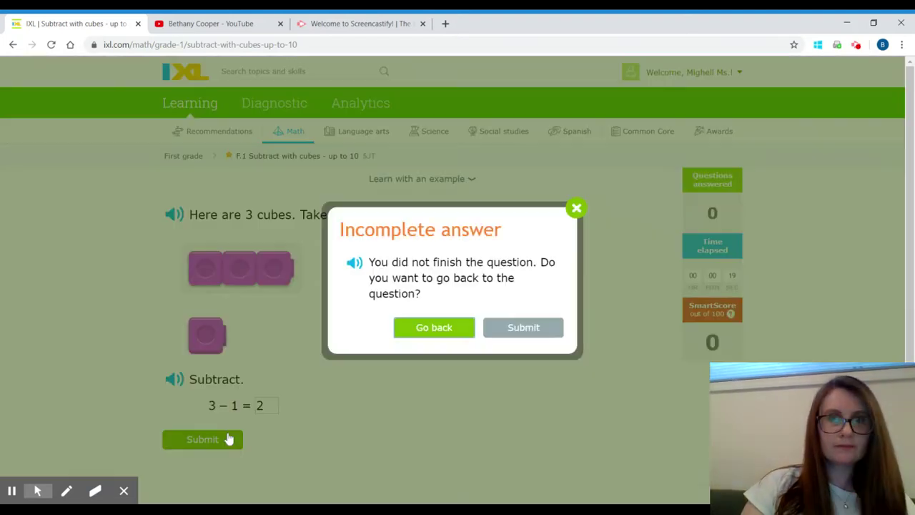
pyautogui.click(228, 439)
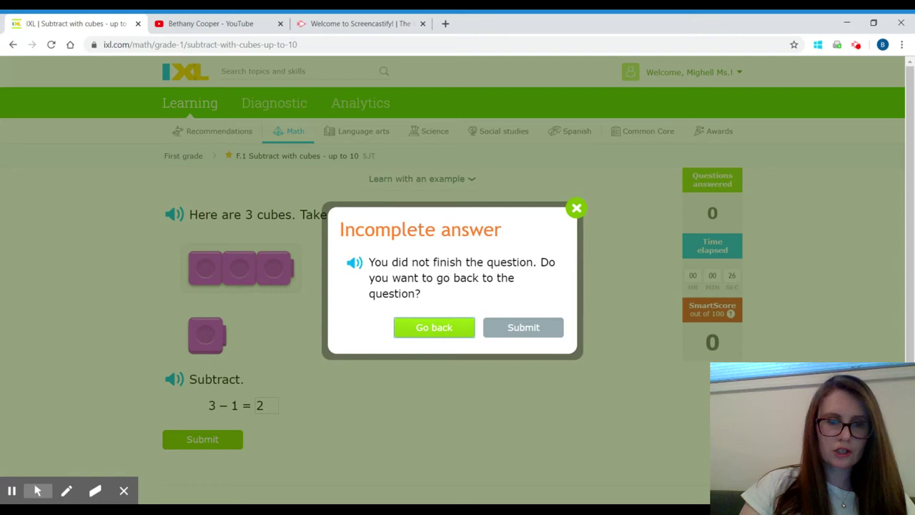
# - Finish 3 − 1 by removing one cube, then take away a cube for 5 − 1
pyautogui.click(429, 327)
pyautogui.click(276, 276)
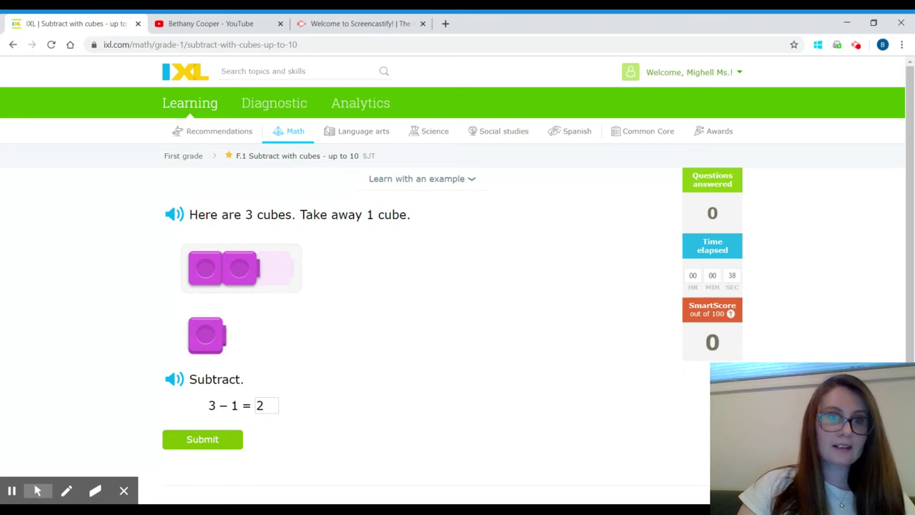
pyautogui.click(215, 445)
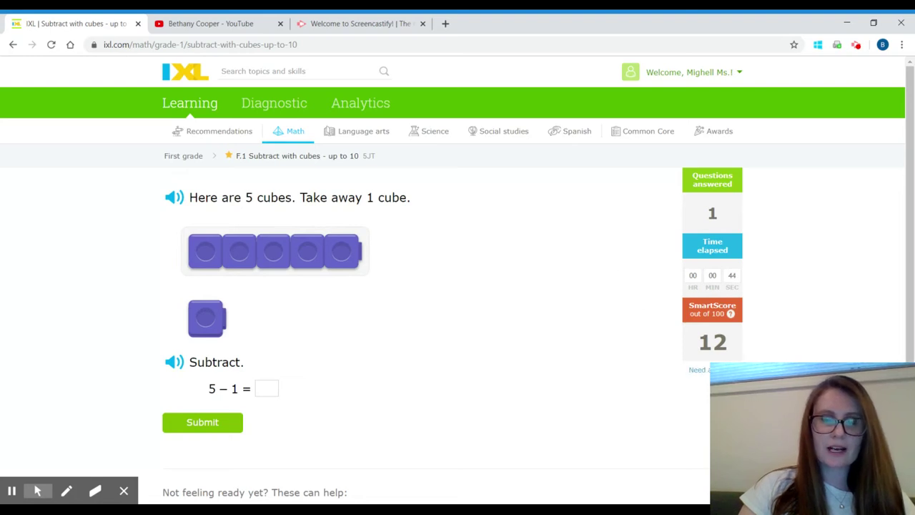
pyautogui.click(345, 253)
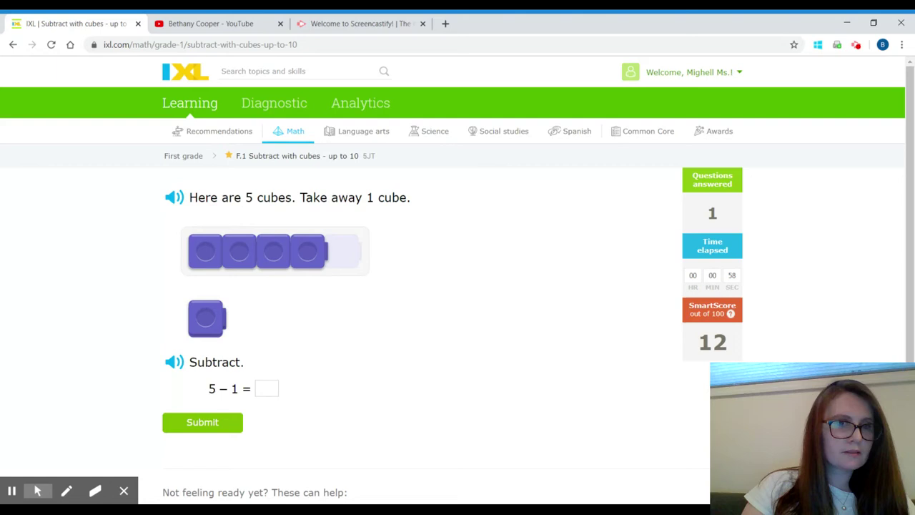
# - Submit 3 for 5 − 1, review the explanation showing 4, and continue to 5 − 2
pyautogui.write('3')
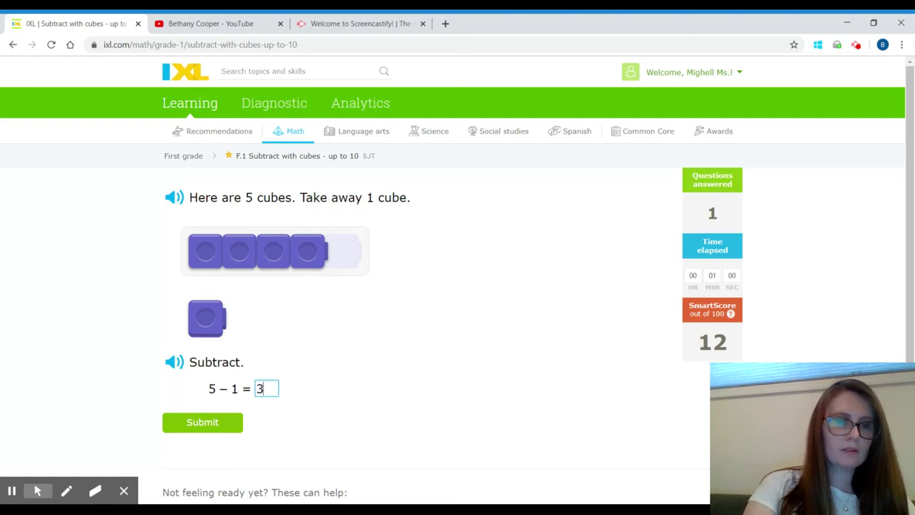
pyautogui.click(237, 425)
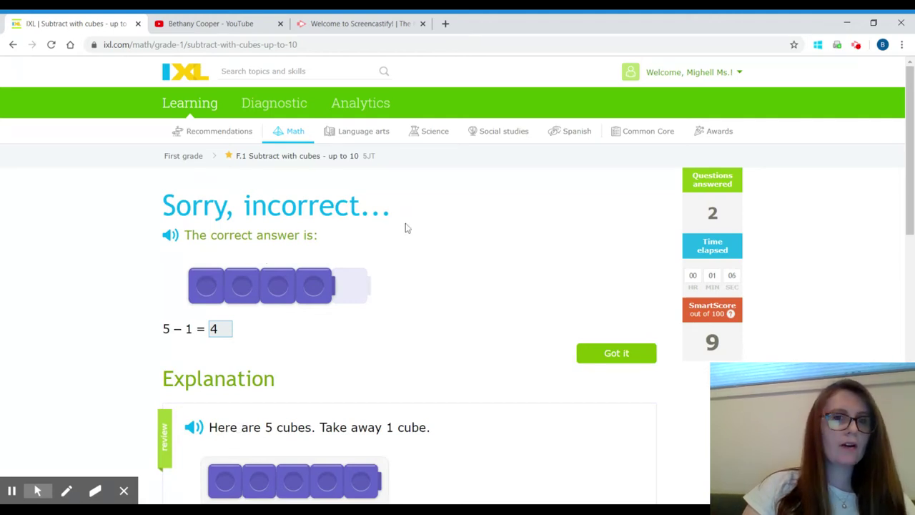
pyautogui.scroll(-2, 400, 279)
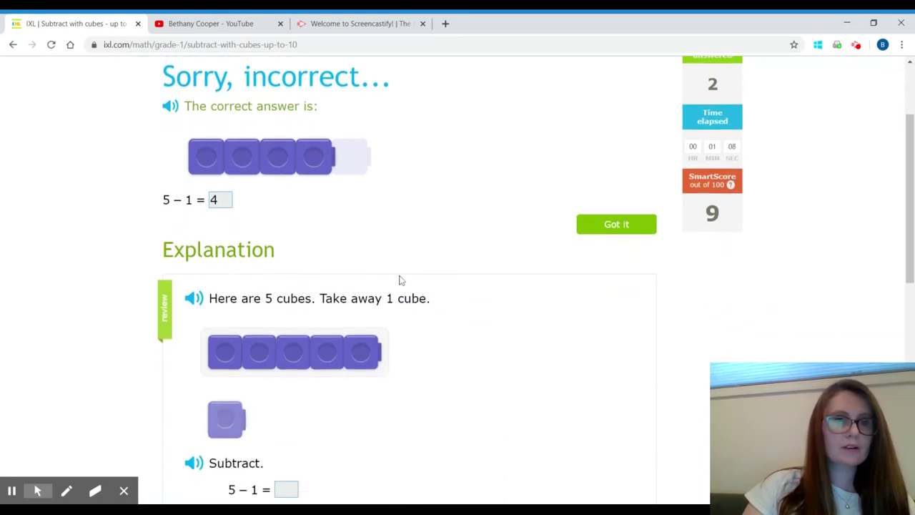
pyautogui.scroll(-1, 401, 279)
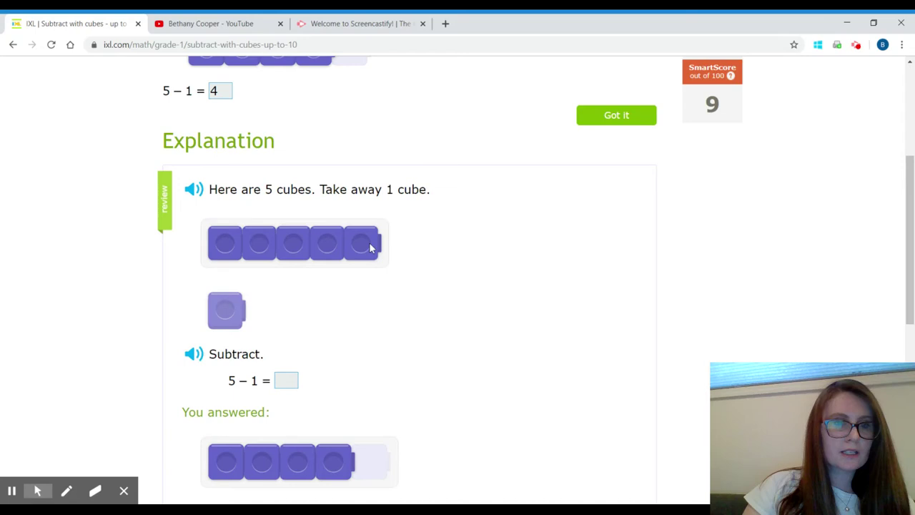
pyautogui.scroll(-3, 386, 262)
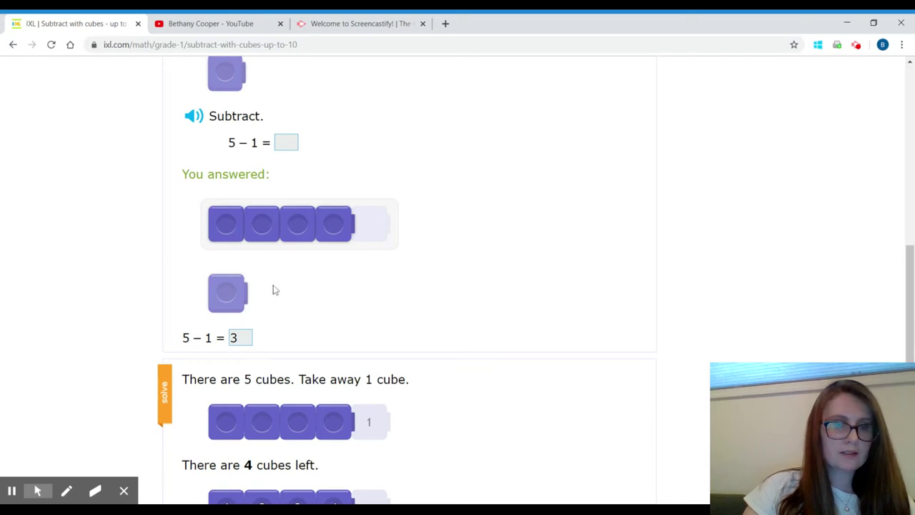
pyautogui.scroll(-1, 252, 337)
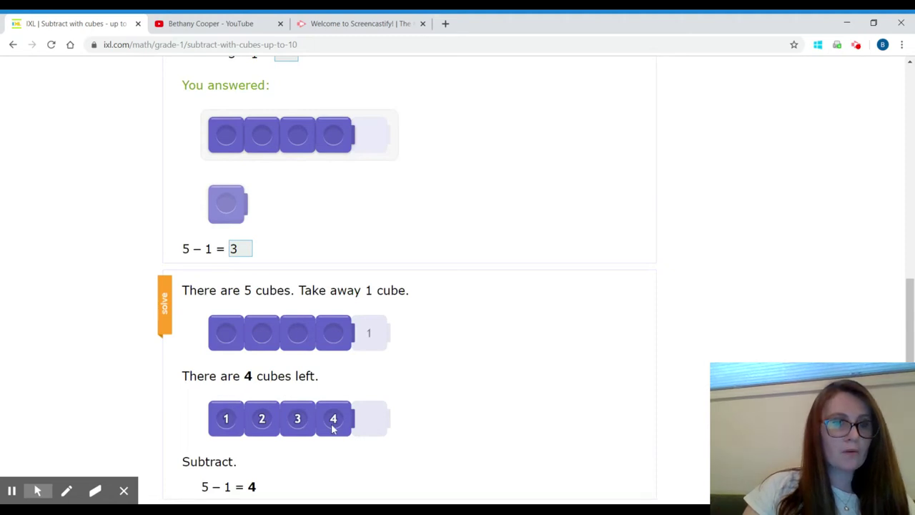
pyautogui.scroll(-2, 332, 429)
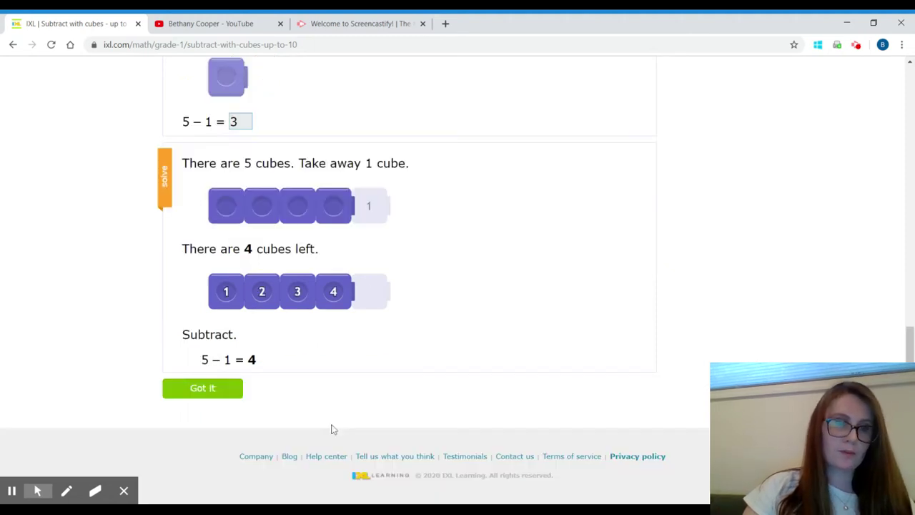
pyautogui.click(215, 390)
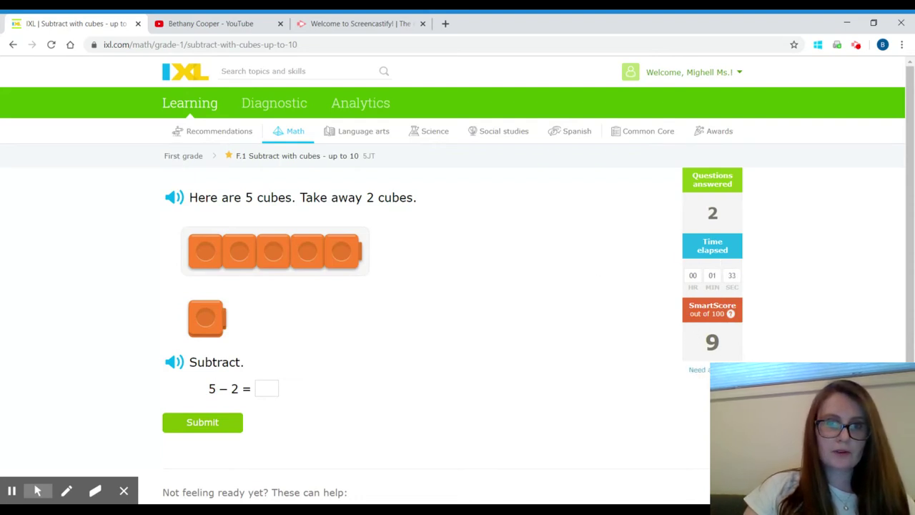
pyautogui.write('2')
# - Submit the final answer to master the skill with a gold medal at SmartScore 100
pyautogui.click(206, 426)
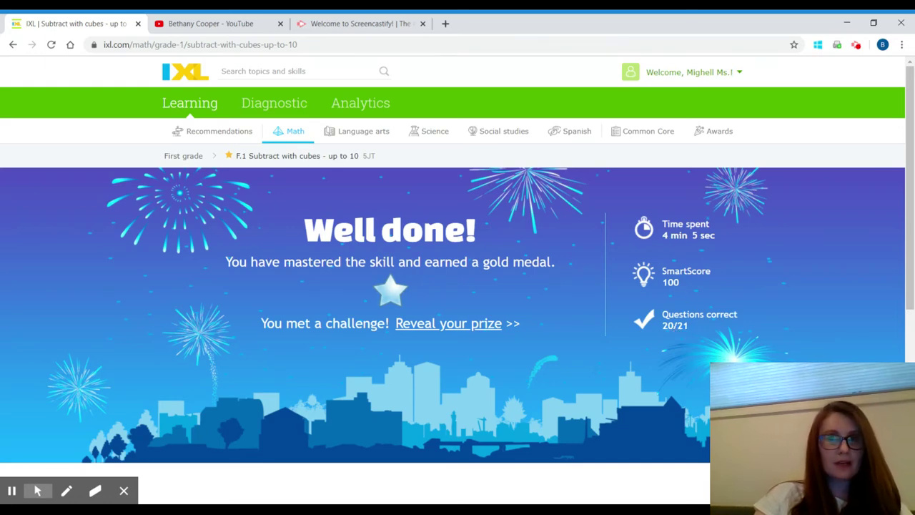
# - Reveal the viper prize under the star square on the First grade math awards board
pyautogui.click(474, 326)
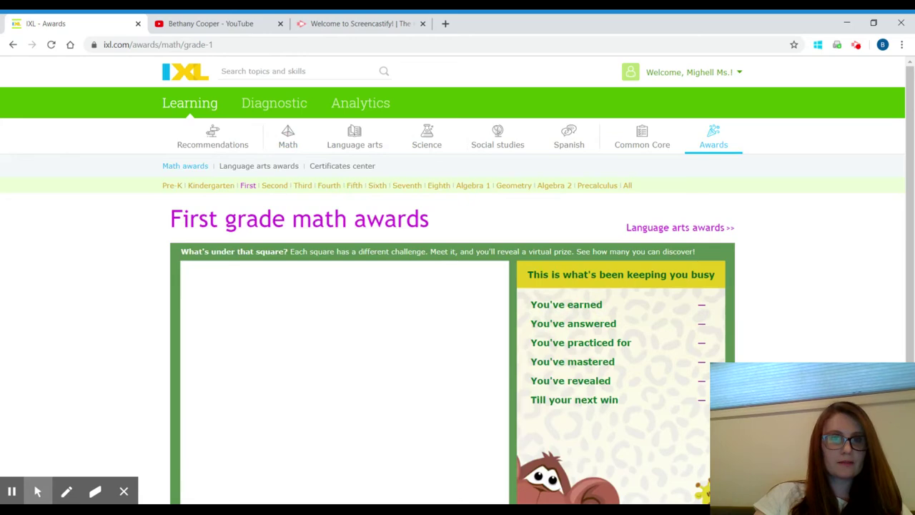
pyautogui.scroll(-1, 474, 328)
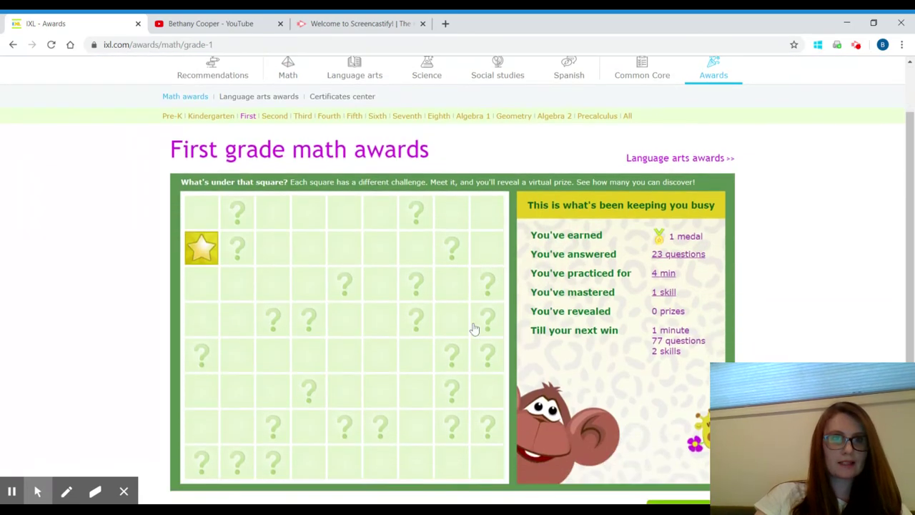
pyautogui.click(202, 256)
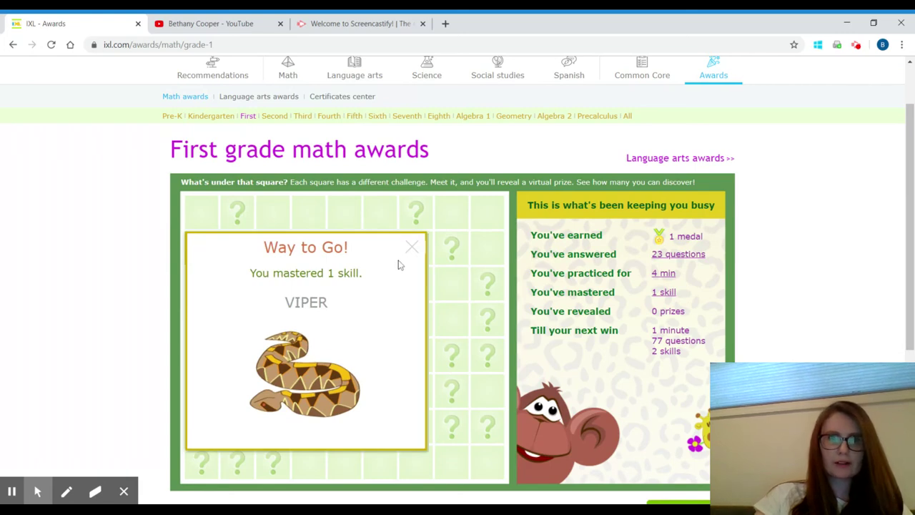
pyautogui.click(411, 247)
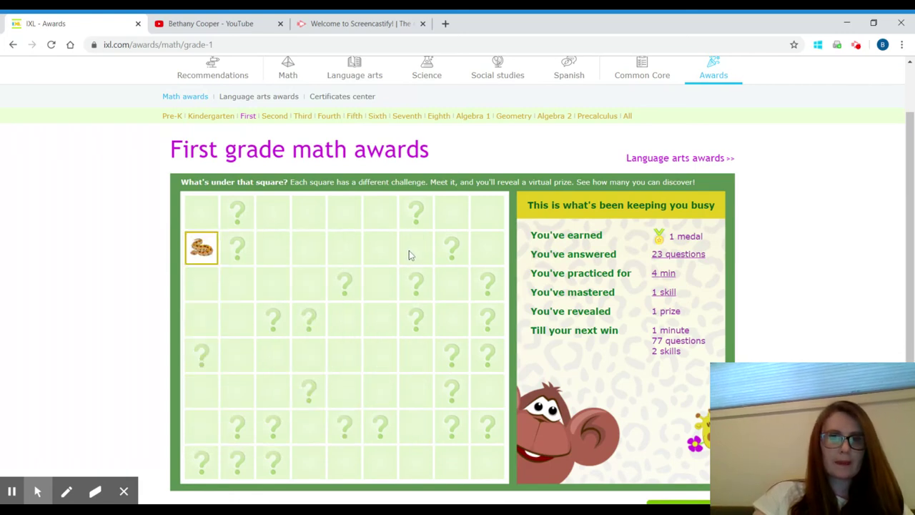
pyautogui.scroll(1, 409, 250)
pyautogui.scroll(-3, 409, 251)
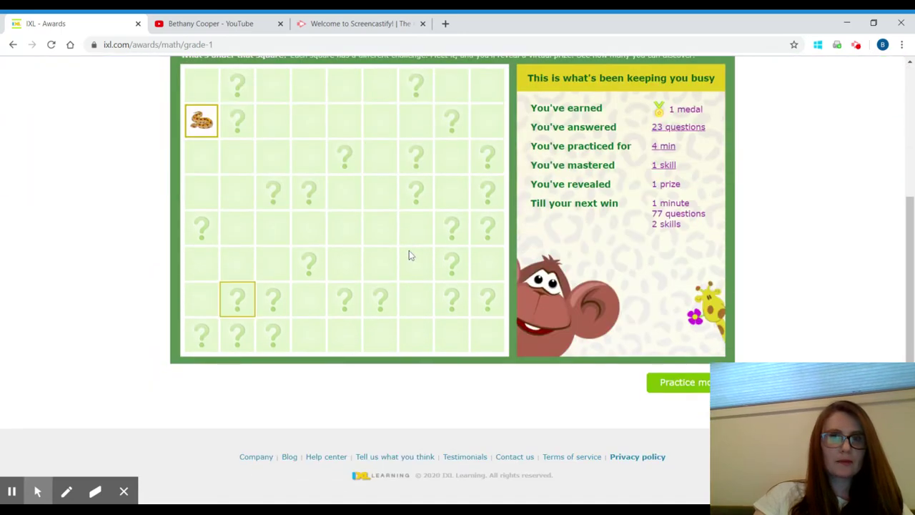
pyautogui.scroll(3, 408, 256)
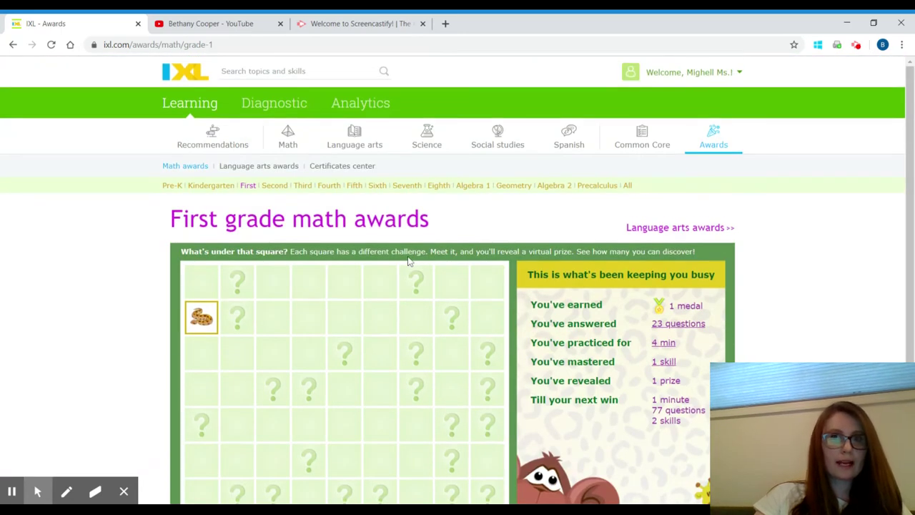
# - Return to Recommendations and expand the six teacher-suggested skills, with Subtract with cubes now at 100
pyautogui.click(221, 139)
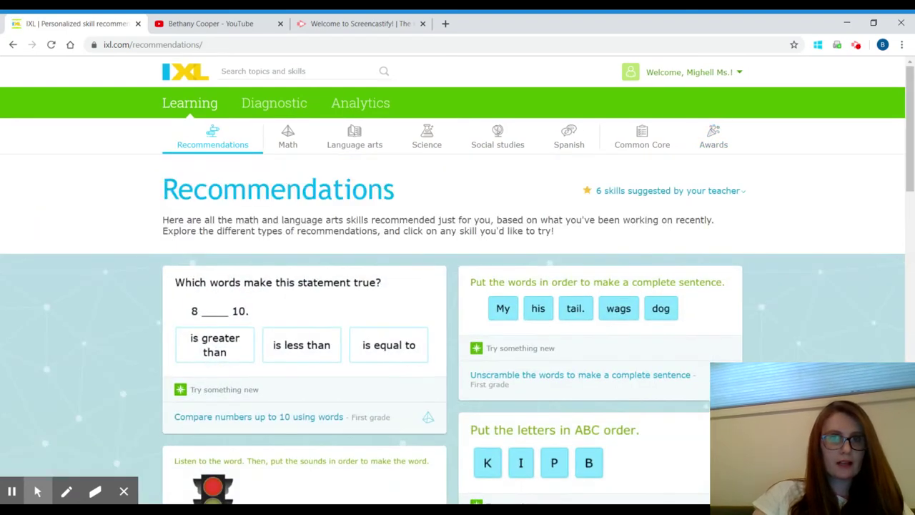
pyautogui.click(659, 193)
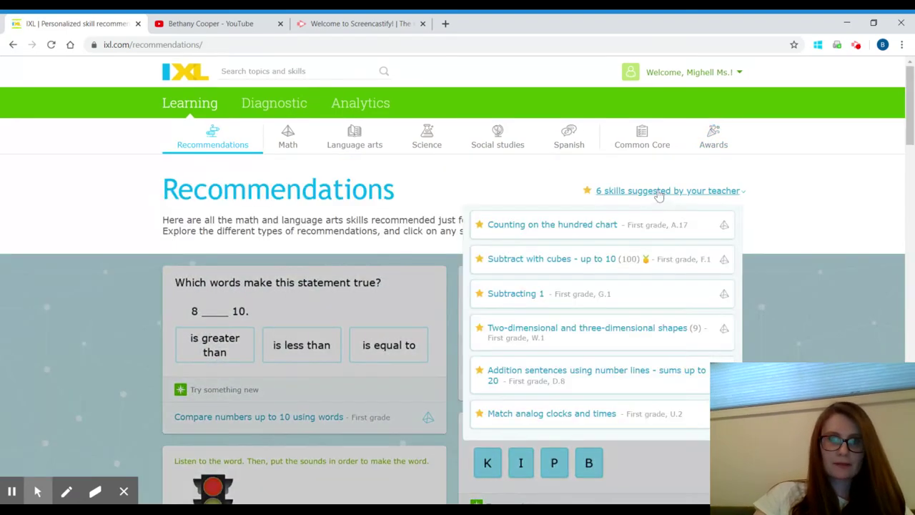